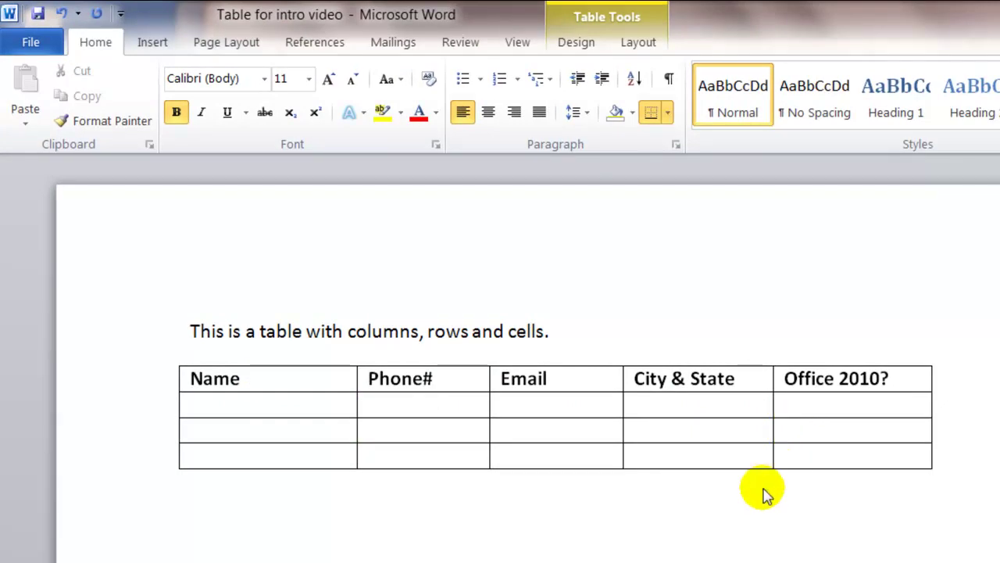
# Extend a selection from the Name cell across all five columns, then clear it
pyautogui.click(178, 383)
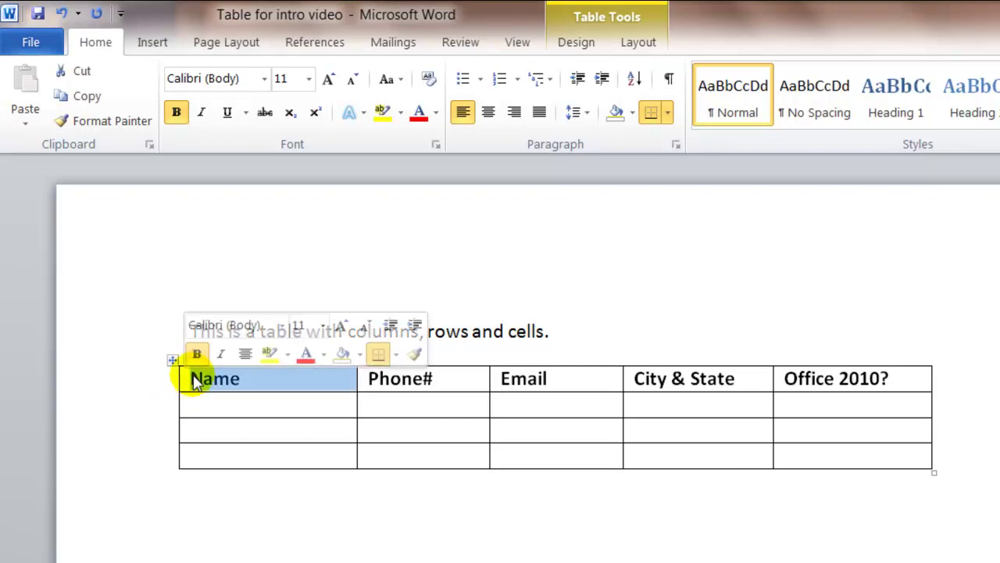
pyautogui.hotkey('shift', 'Down')
pyautogui.hotkey('shift', 'Down')
pyautogui.hotkey('shift', 'Down')
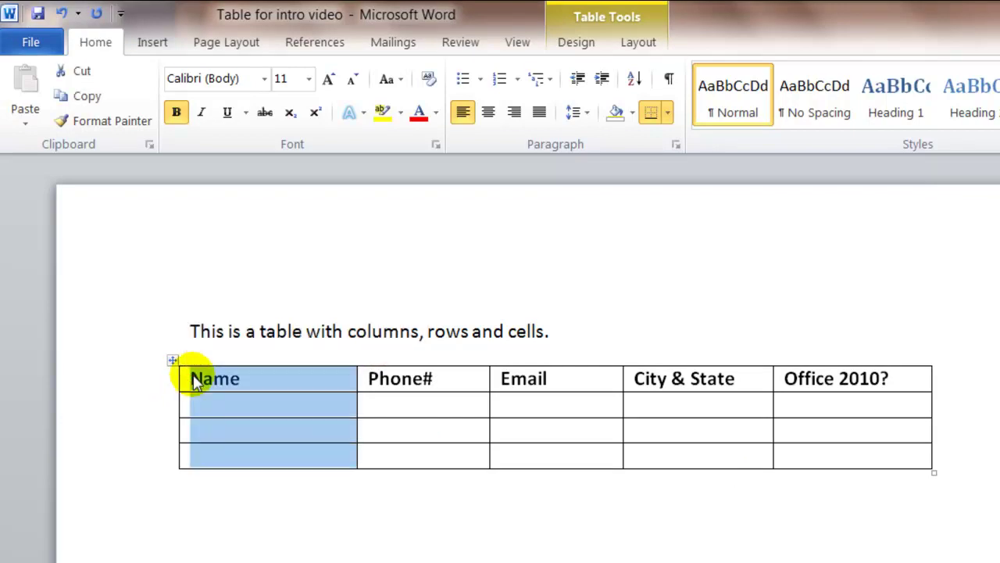
pyautogui.hotkey('shift', 'Right')
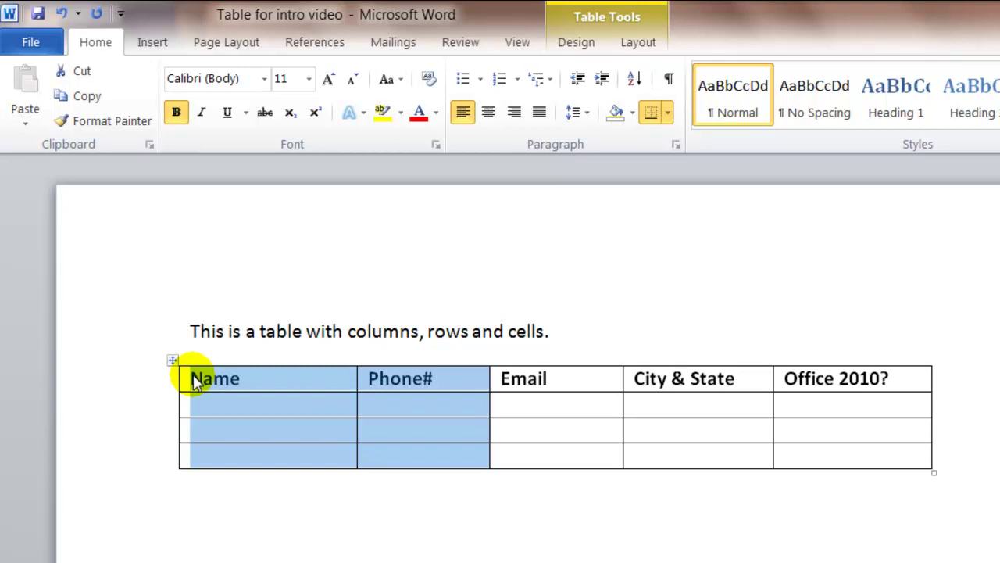
pyautogui.hotkey('shift', 'Right')
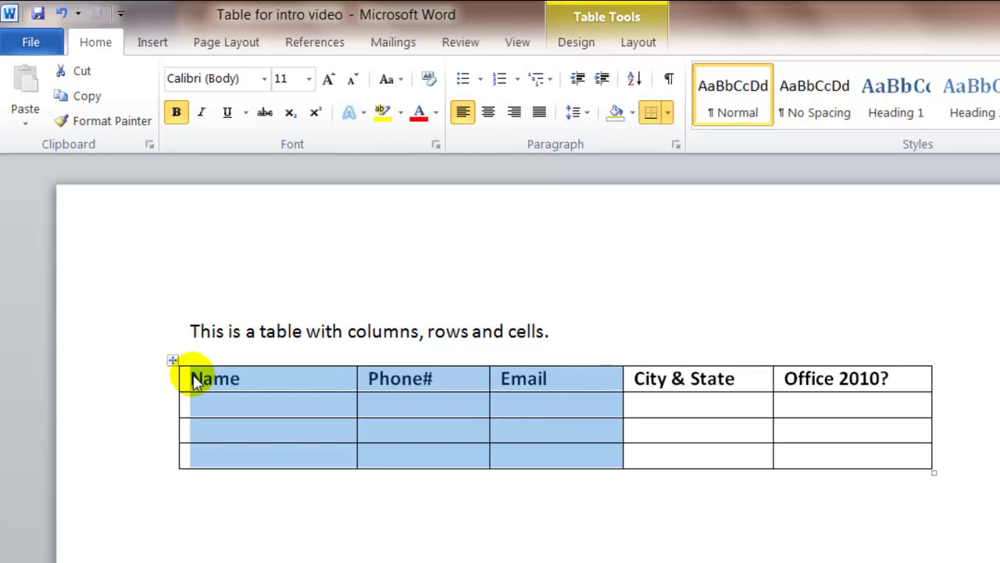
pyautogui.hotkey('shift', 'Right')
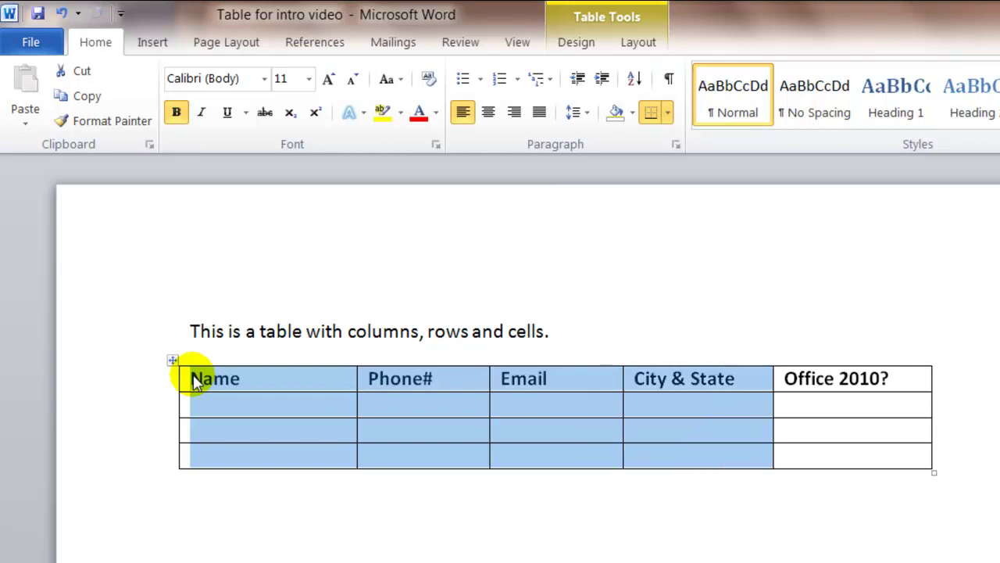
pyautogui.hotkey('shift', 'Right')
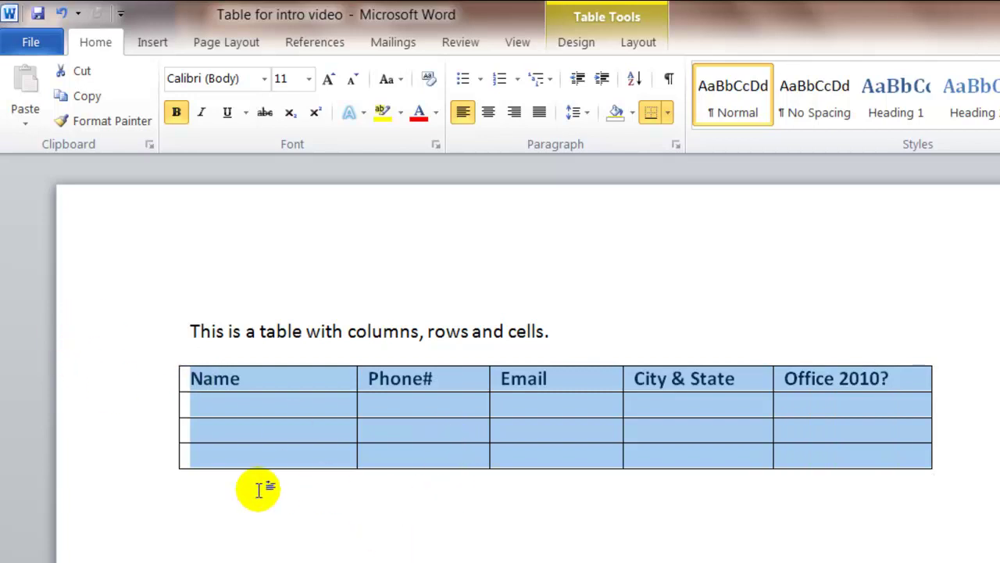
pyautogui.click(264, 380)
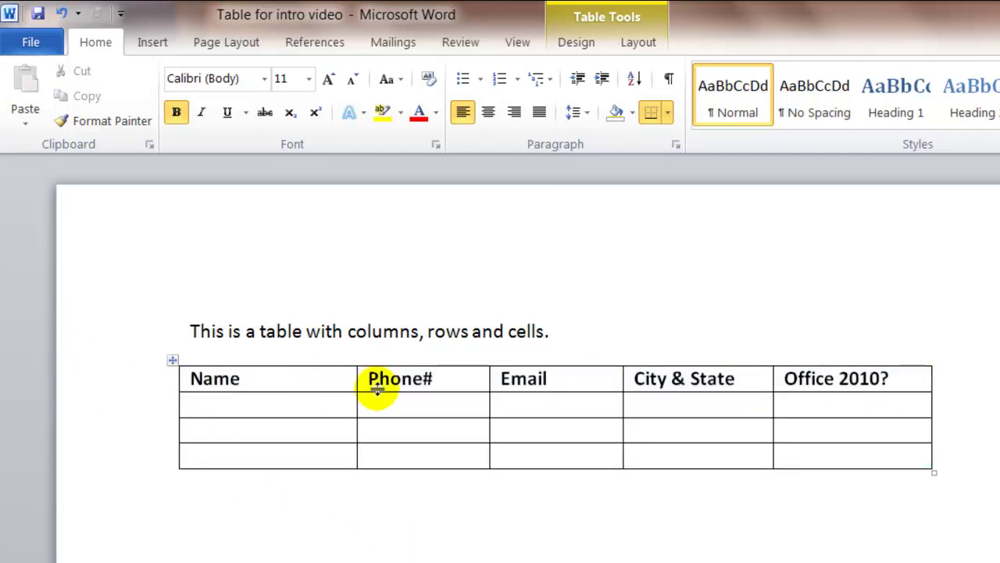
# Step through the Phone#, Email, City & State and Office 2010? headers, then select the entire header row
pyautogui.click(455, 380)
pyautogui.click(594, 375)
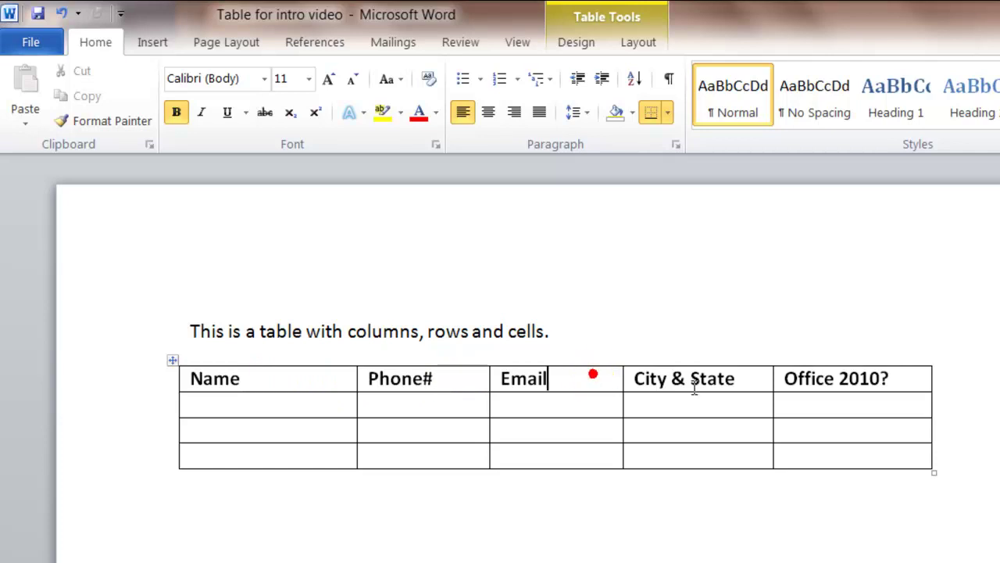
pyautogui.click(747, 381)
pyautogui.click(887, 378)
pyautogui.click(166, 384)
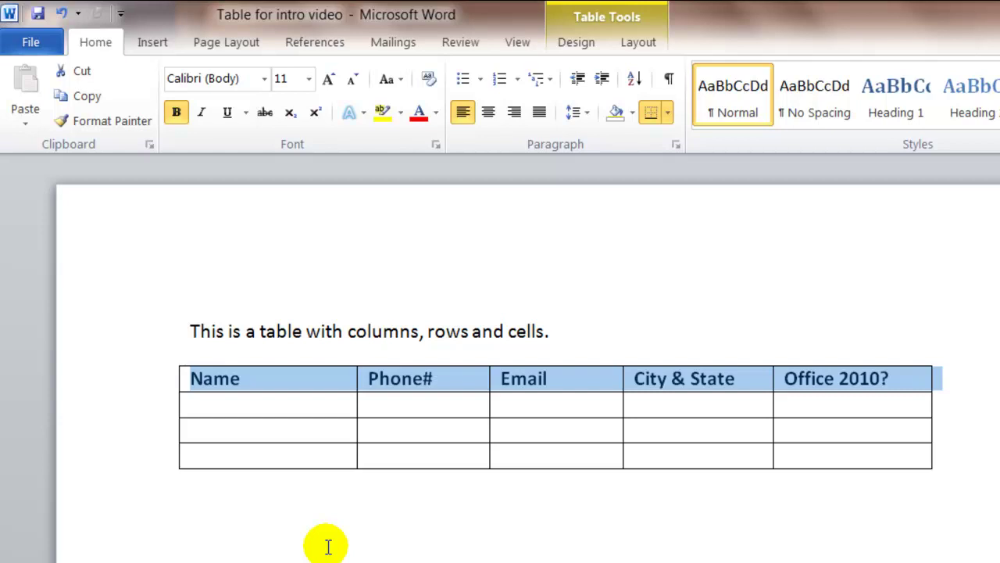
pyautogui.hotkey('shift', 'Down')
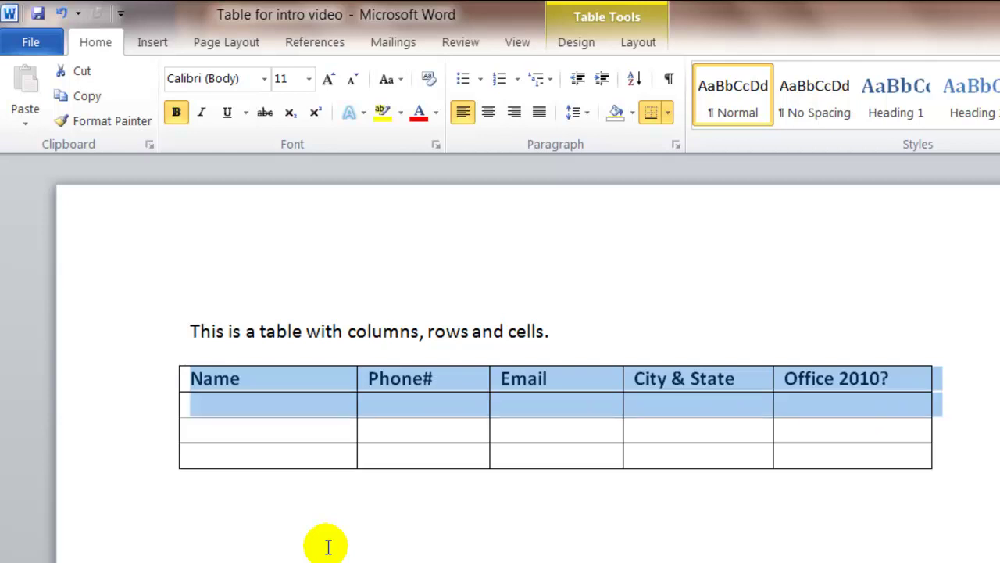
pyautogui.hotkey('shift', 'Down')
pyautogui.hotkey('shift', 'Down')
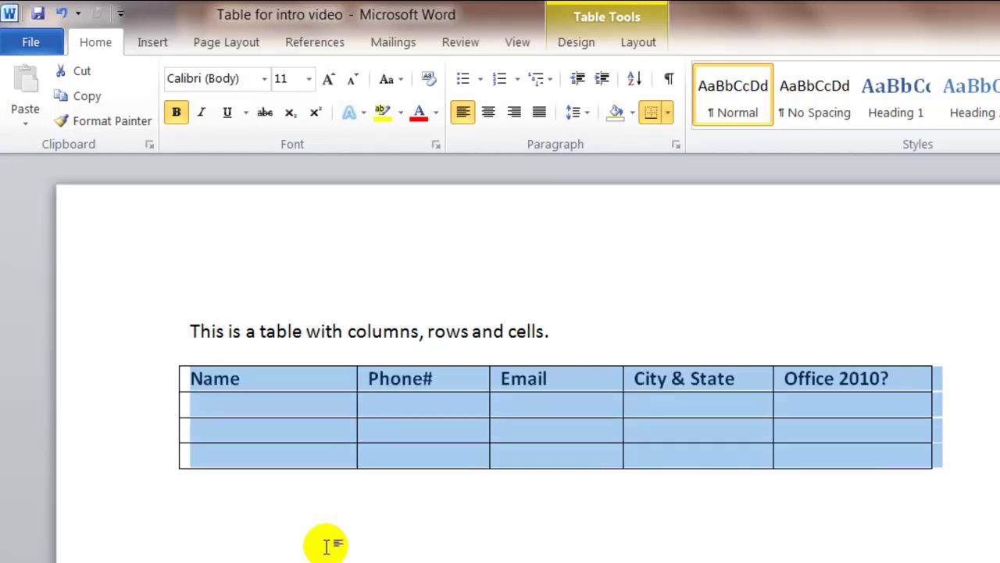
pyautogui.click(194, 380)
pyautogui.click(205, 404)
pyautogui.click(208, 429)
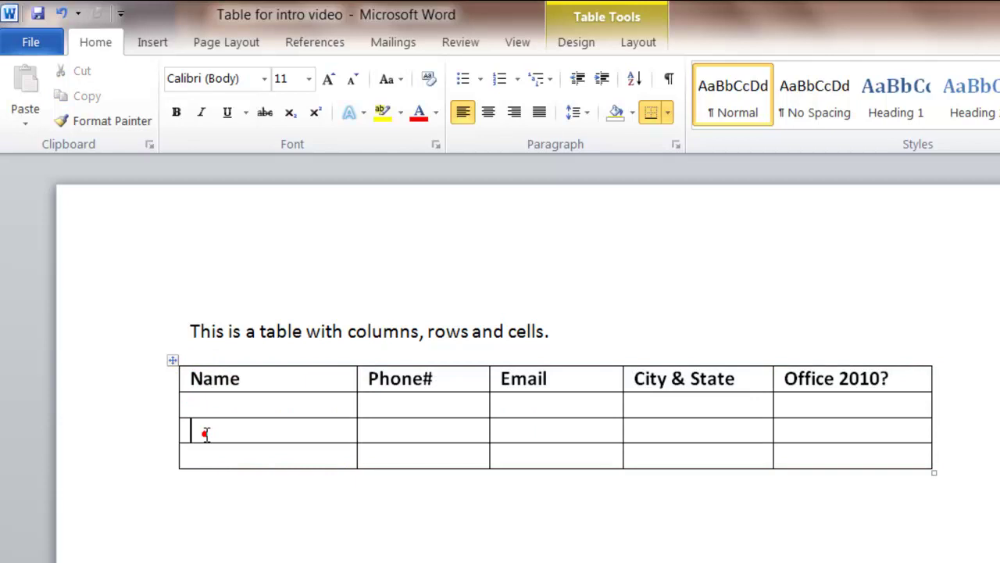
pyautogui.click(204, 456)
# Enter the contact's full name in the first empty Name cell, leaving the caret after it
pyautogui.click(247, 408)
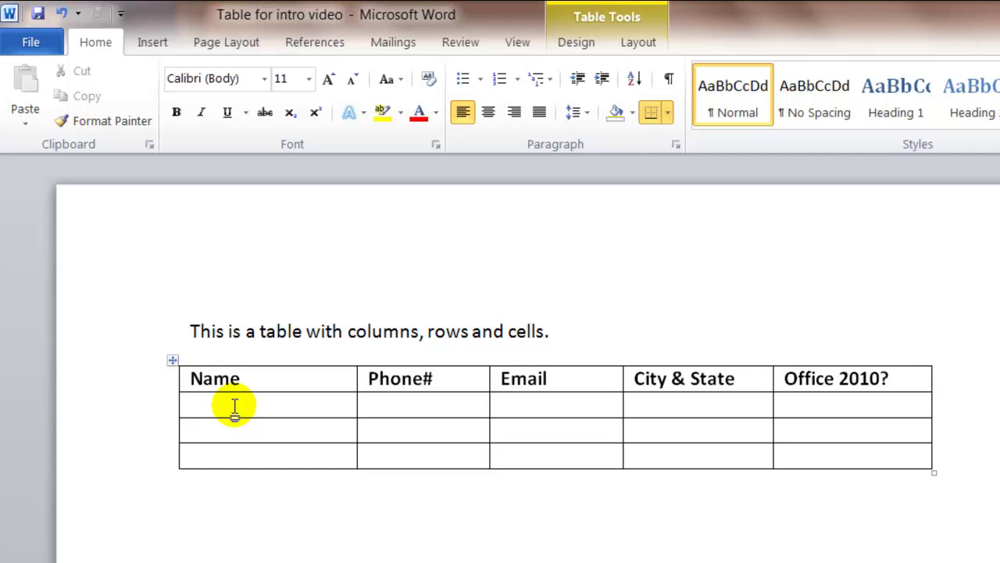
pyautogui.write('Jane')
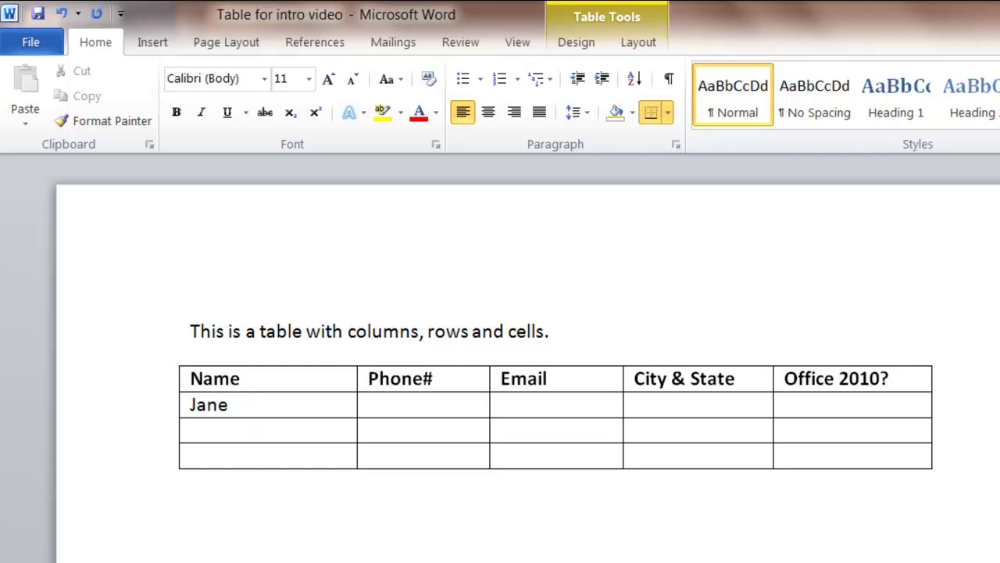
pyautogui.write(' Smith')
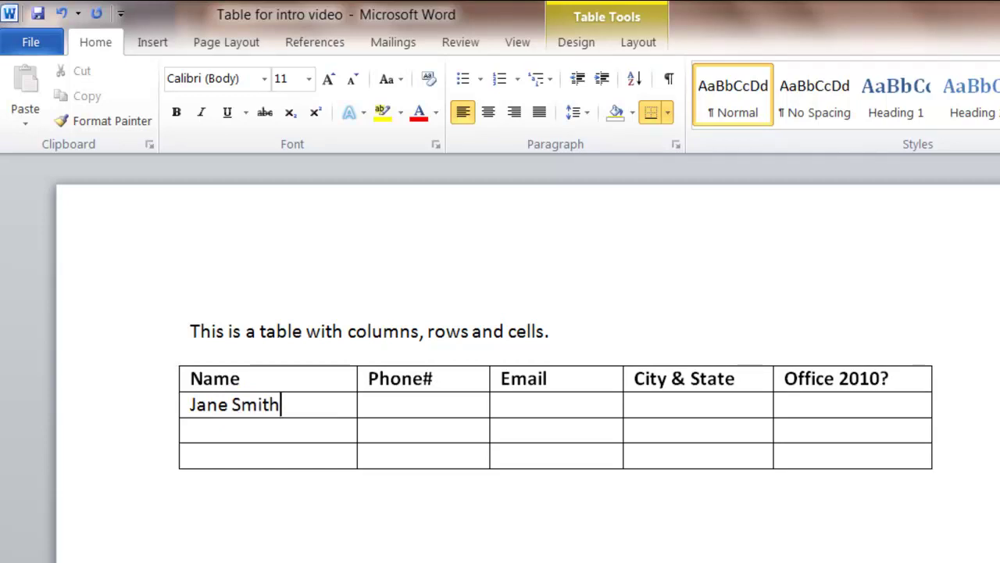
pyautogui.click(407, 405)
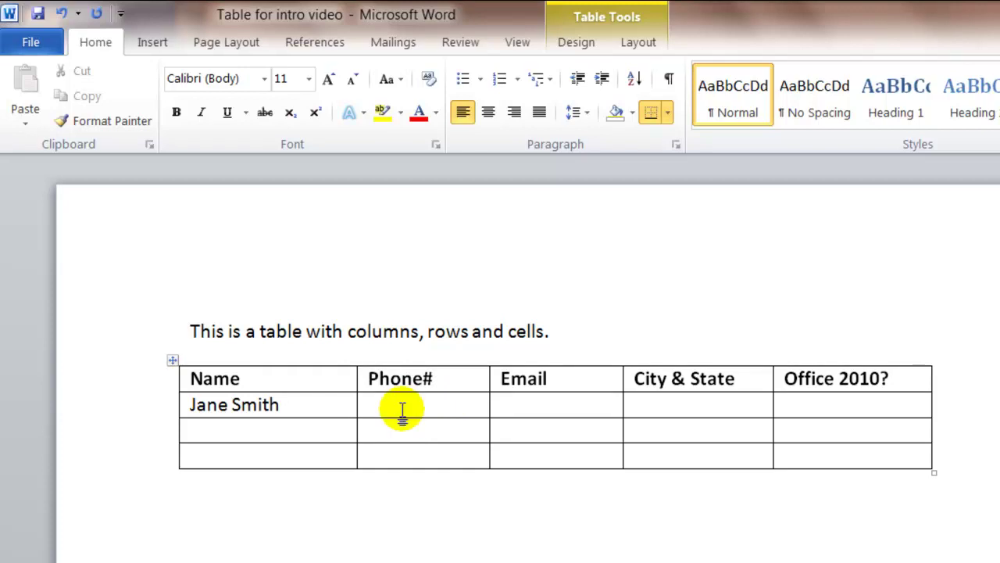
pyautogui.click(291, 404)
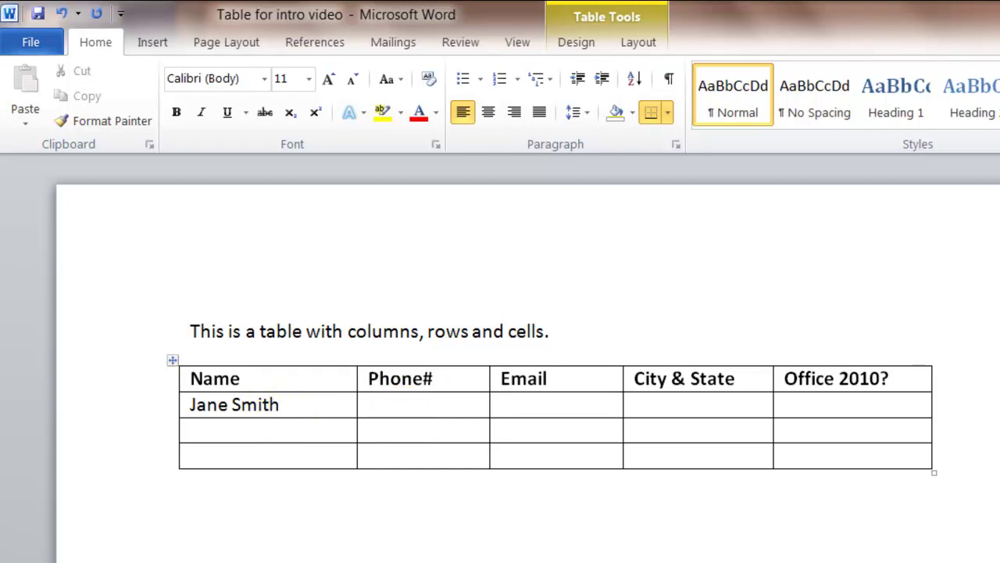
# Type the contact's phone number in Phone#, skip Email, and enter the city with state abbreviation
pyautogui.press('Tab')
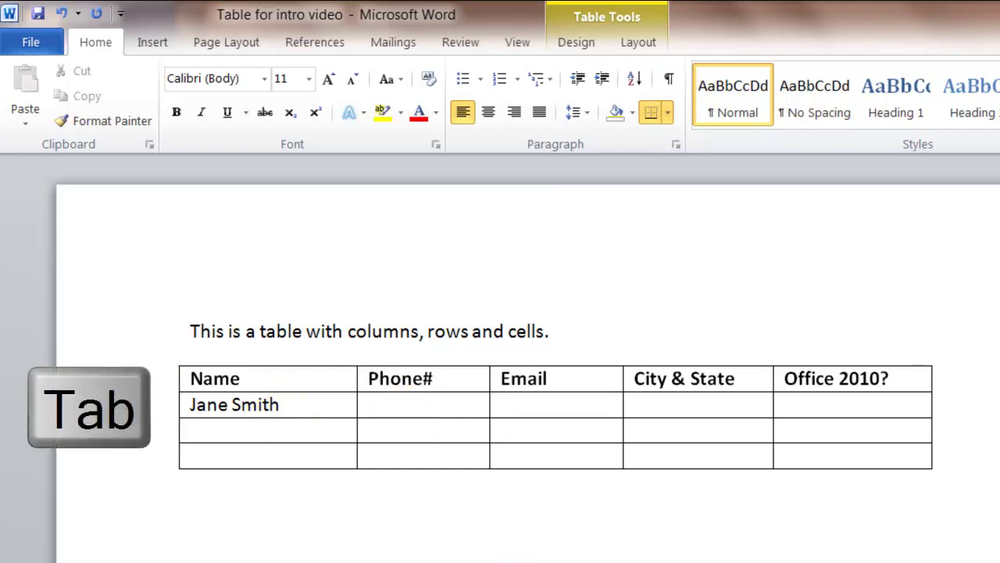
pyautogui.press('Tab')
pyautogui.write('123-45')
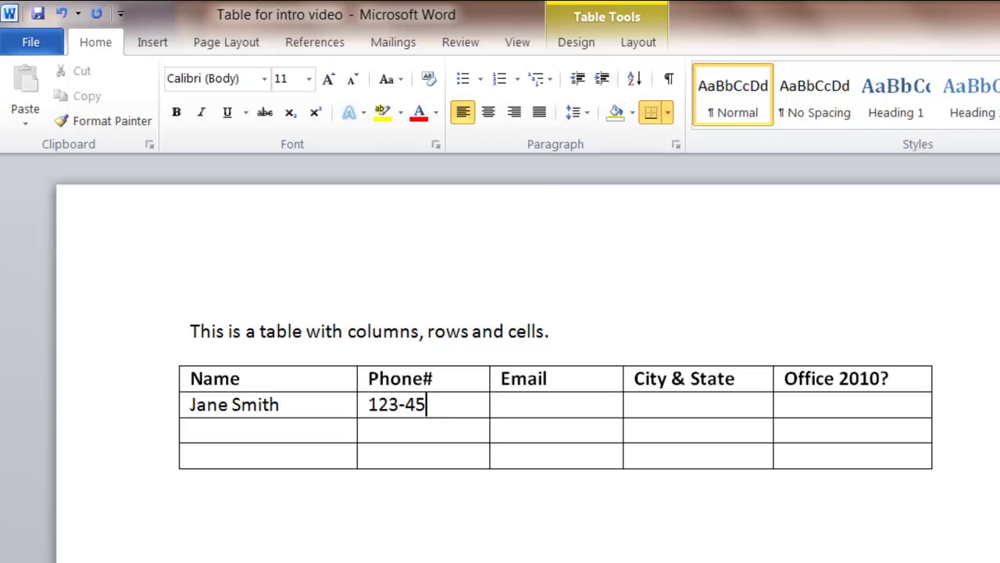
pyautogui.write('67')
pyautogui.press('Tab')
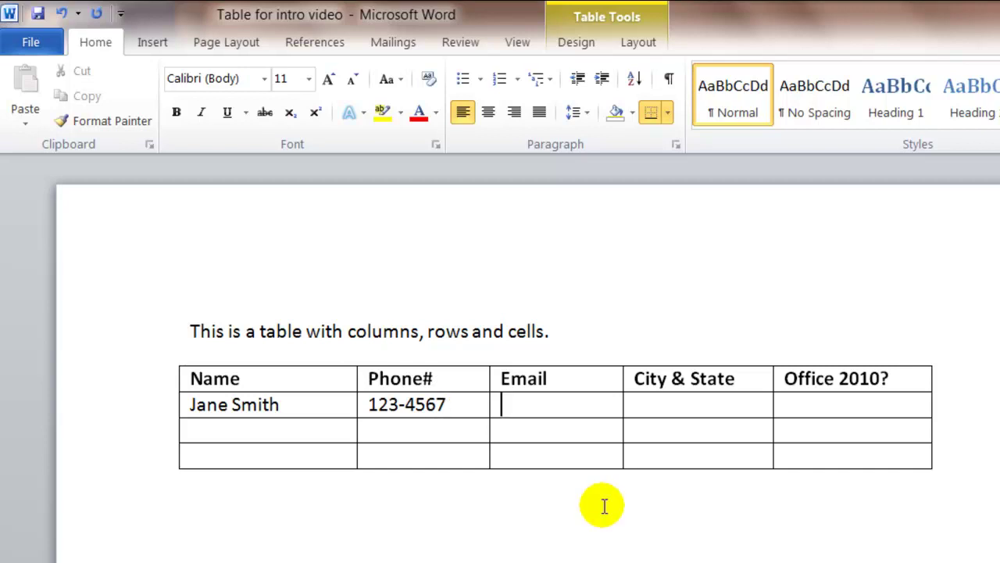
pyautogui.click(539, 404)
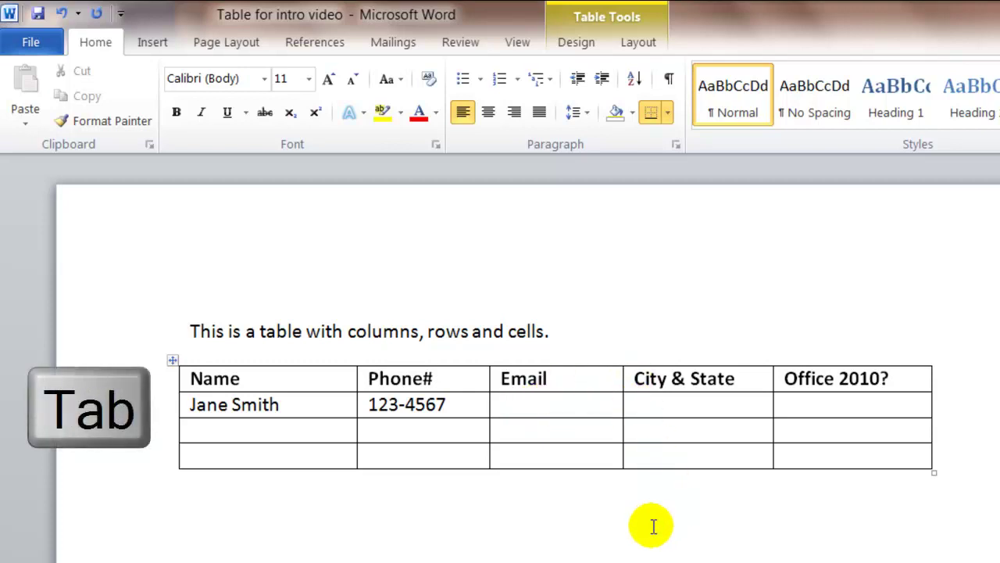
pyautogui.press('Tab')
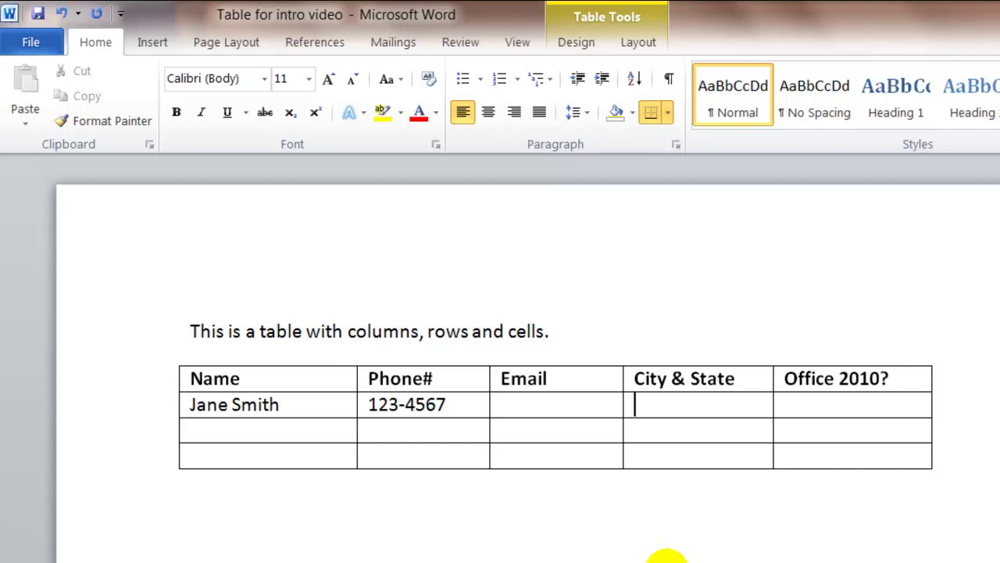
pyautogui.write('Los A')
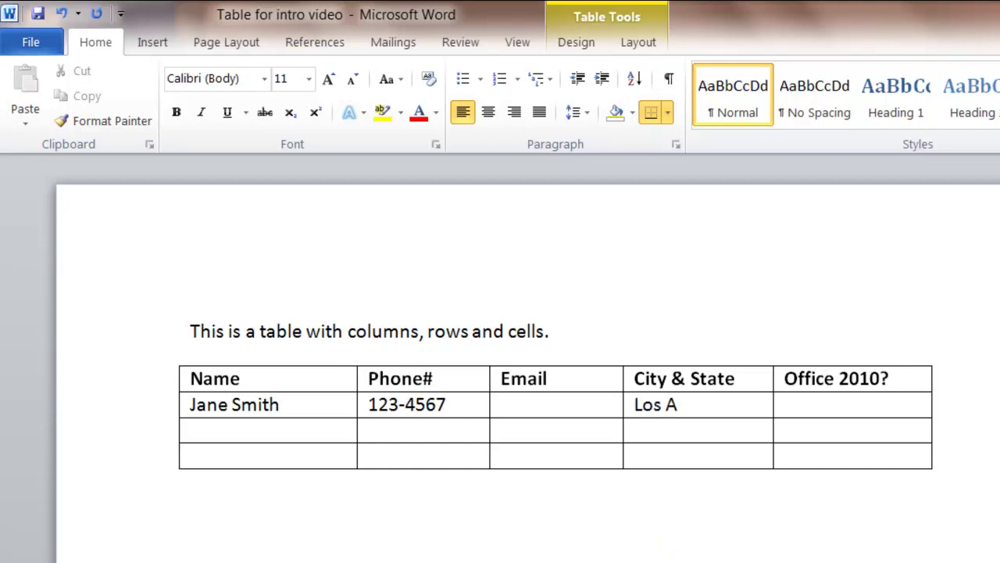
pyautogui.write('ngeles, CA')
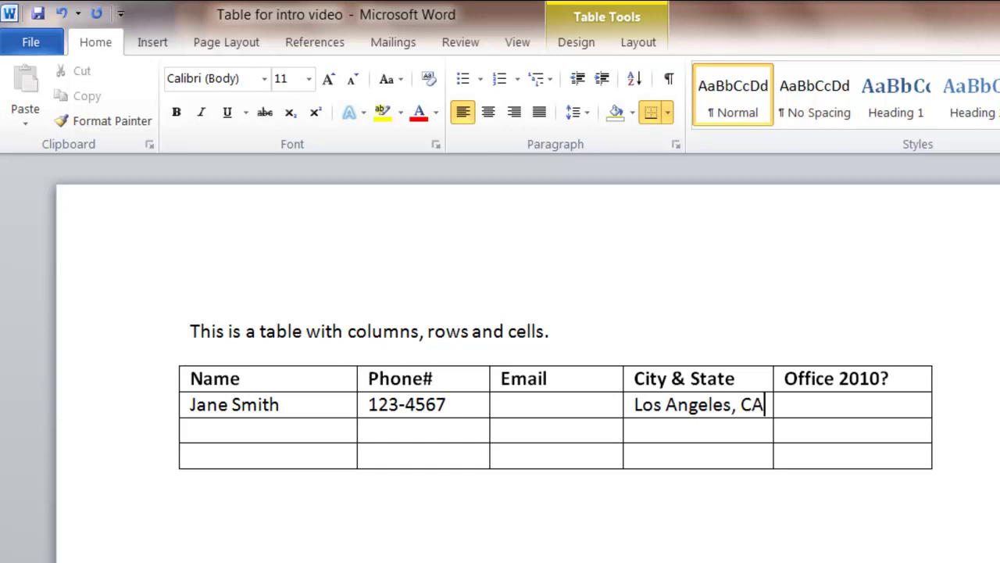
# Replace the state abbreviation with the full state name, adding a new line in the cell
pyautogui.press('BackSpace')
pyautogui.write('al')
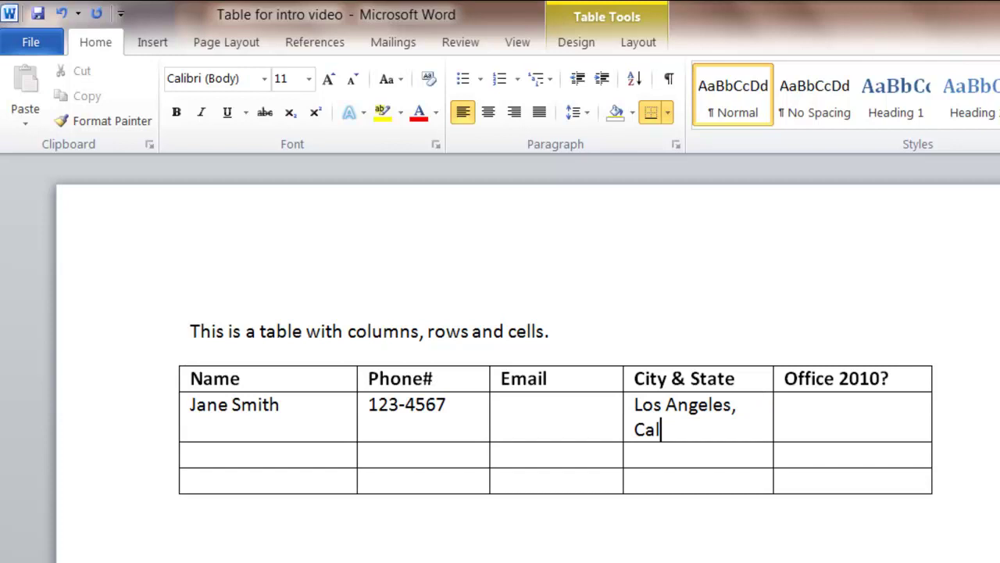
pyautogui.write('ifornia')
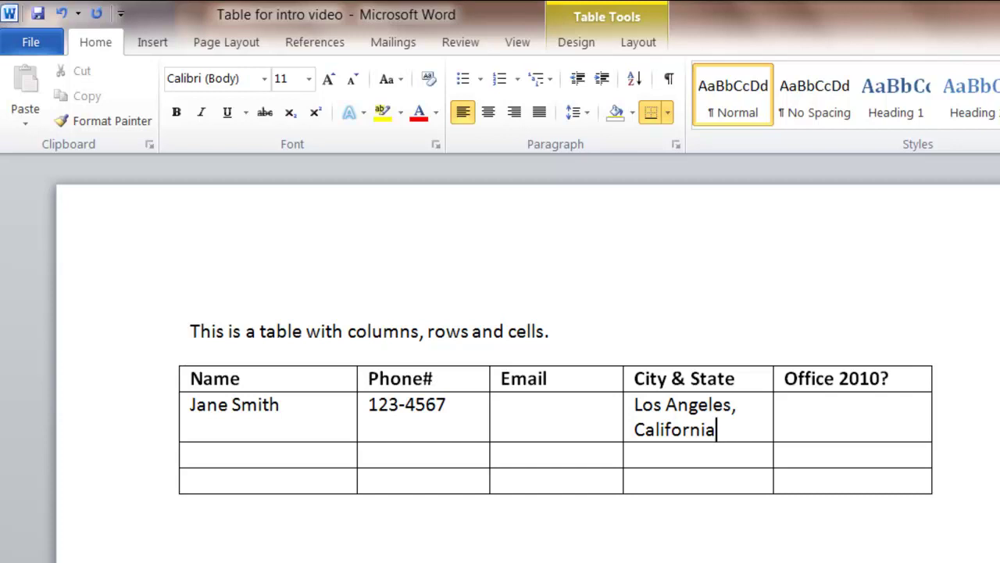
pyautogui.press('Return')
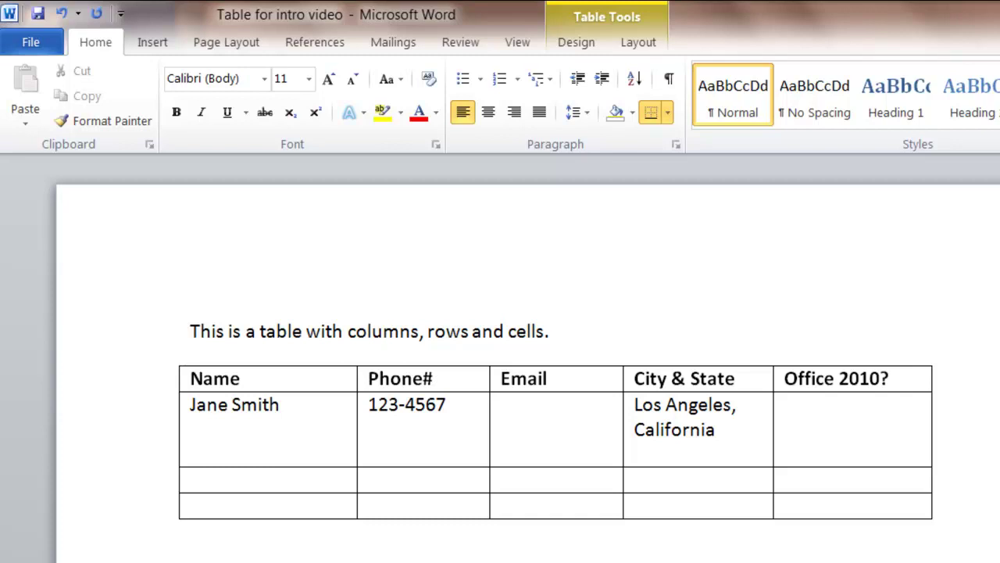
# Delete the empty line after the state name in the City & State cell
pyautogui.press('BackSpace')
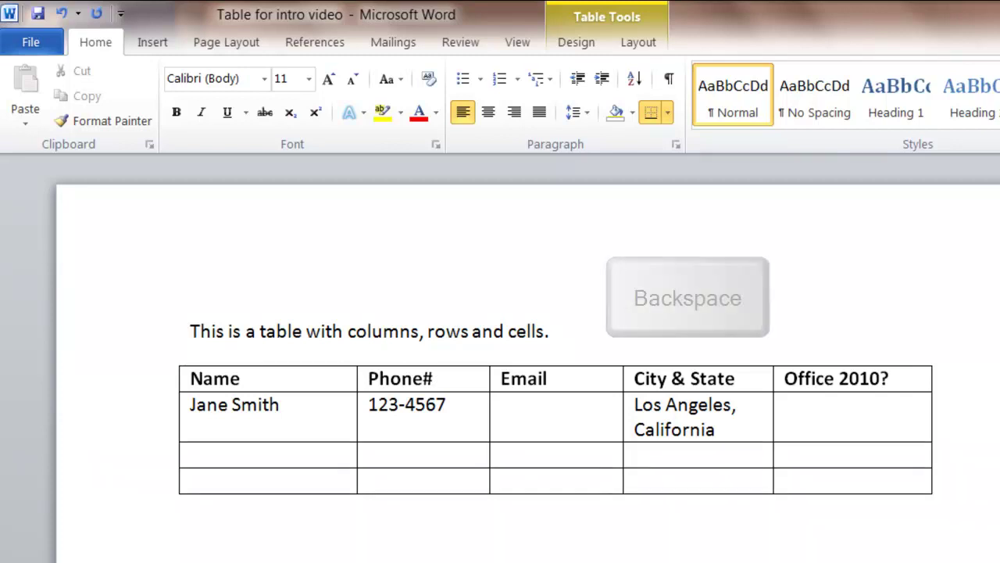
# Color the header row text, Name through Office 2010?, dark blue
pyautogui.click(192, 378)
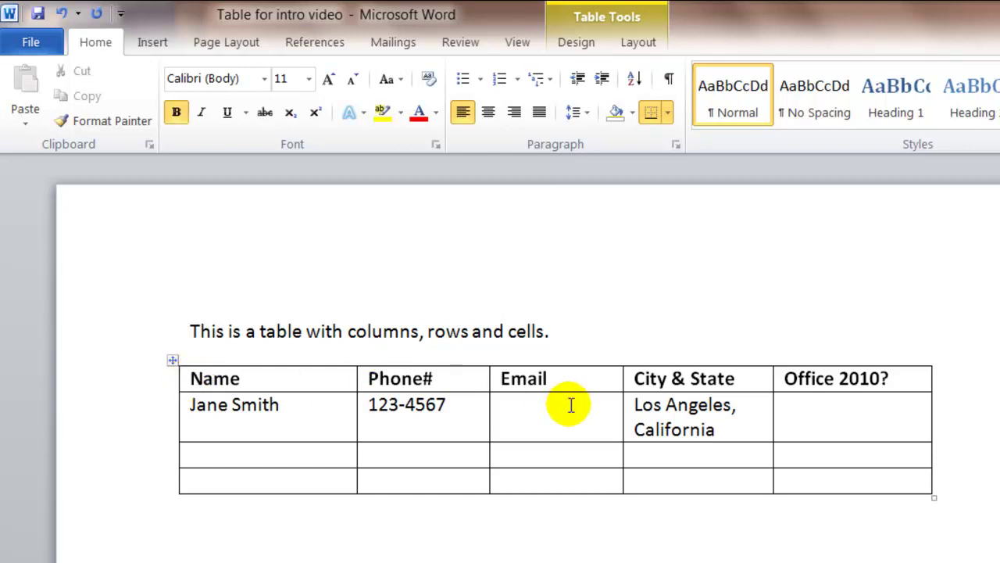
pyautogui.click(171, 393)
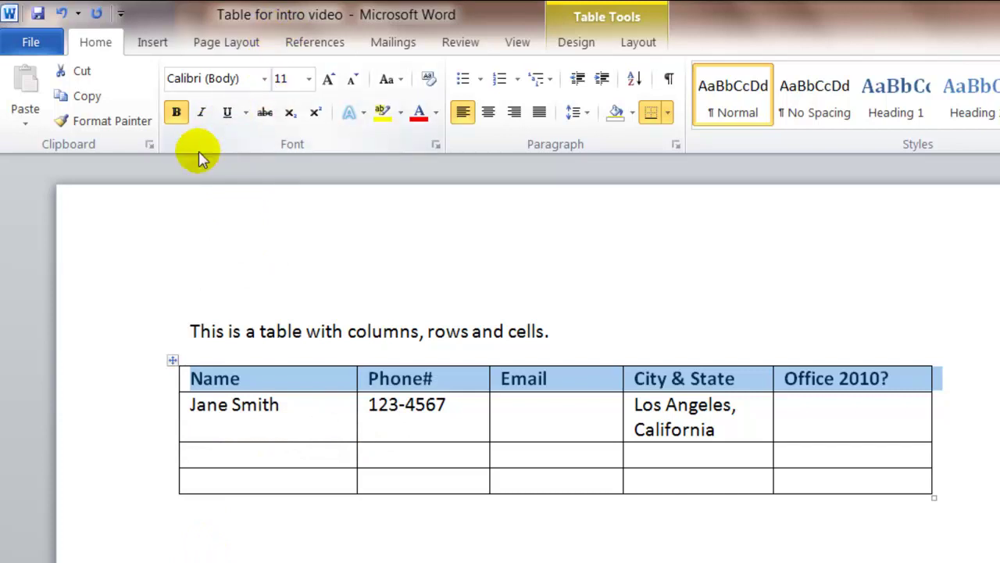
pyautogui.click(437, 113)
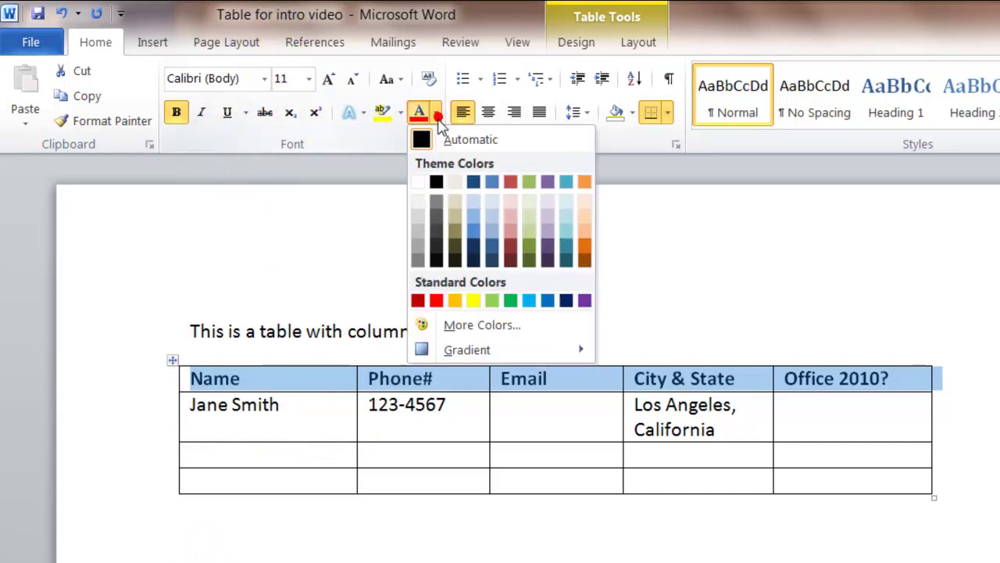
pyautogui.click(476, 248)
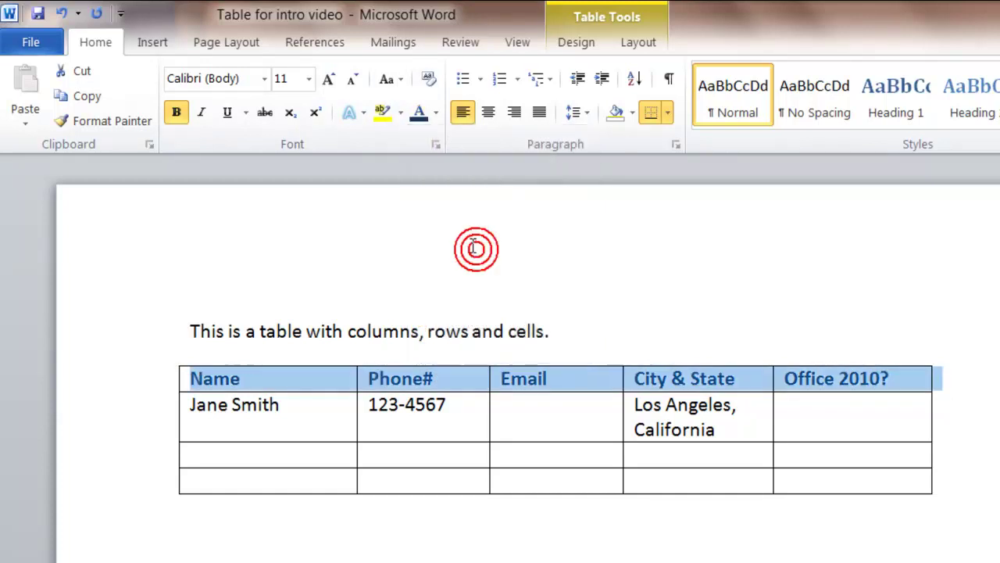
pyautogui.click(338, 424)
# Set the phone number in the Phone# cell to font size 12
pyautogui.click(448, 404)
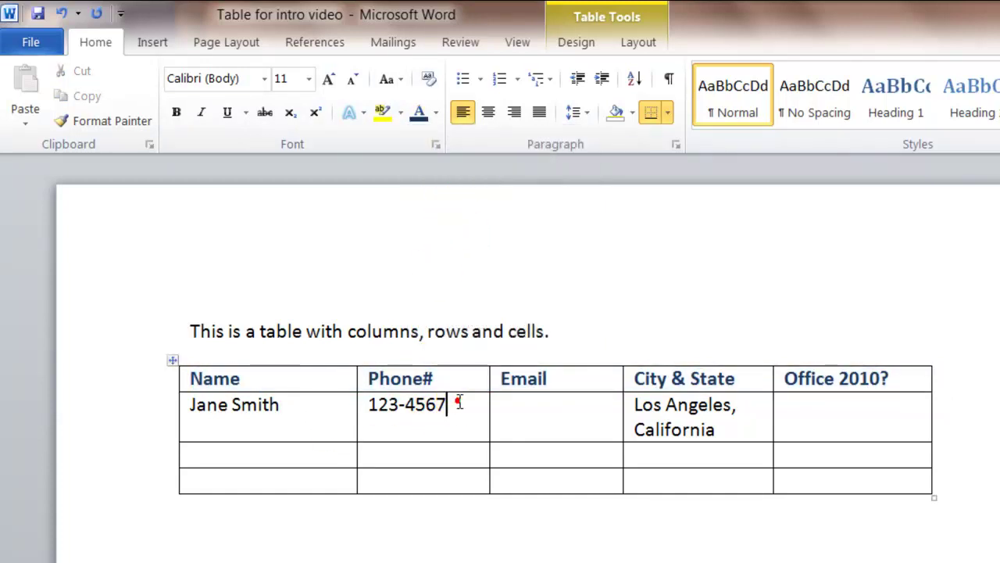
pyautogui.click(363, 403)
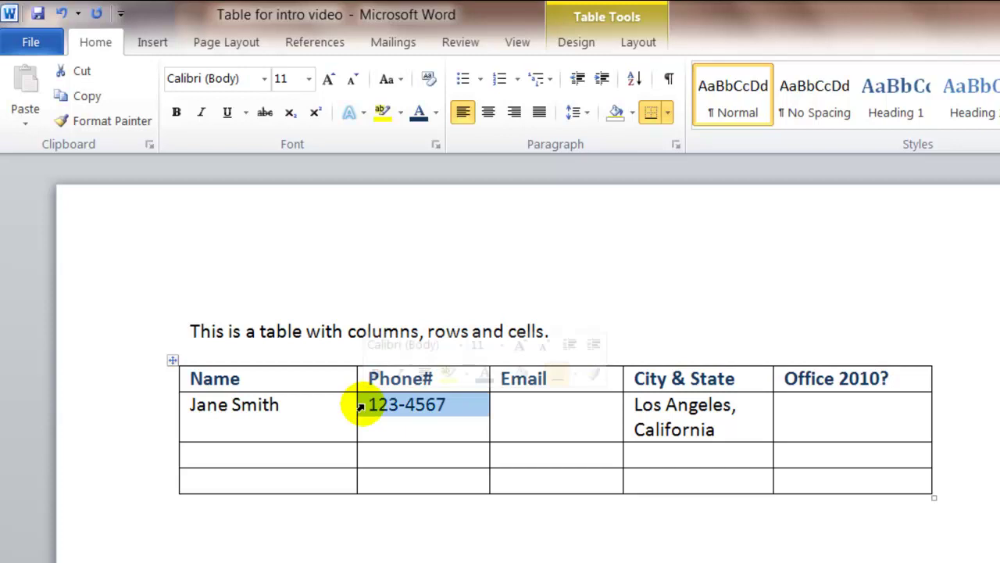
pyautogui.click(309, 78)
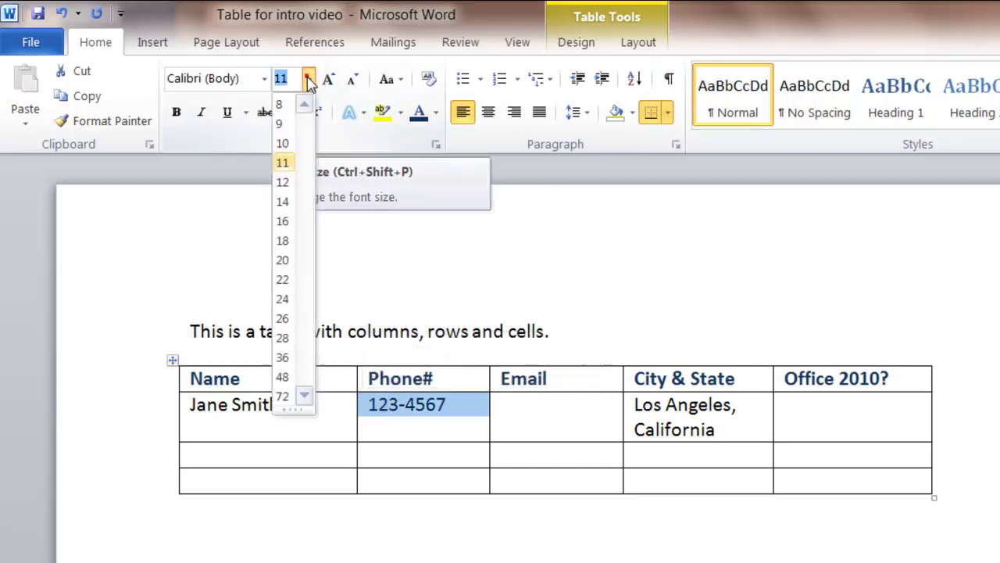
pyautogui.click(282, 182)
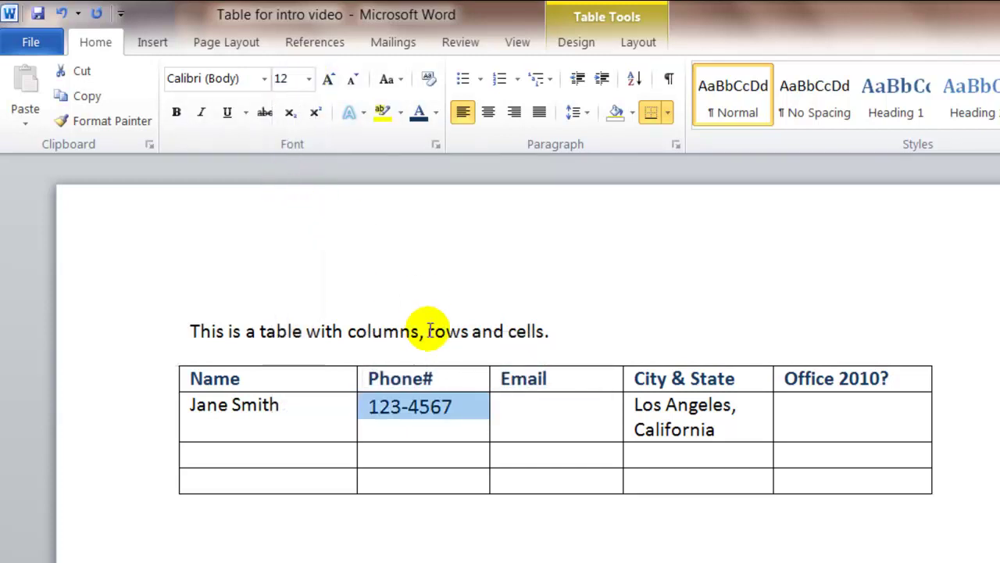
pyautogui.click(451, 412)
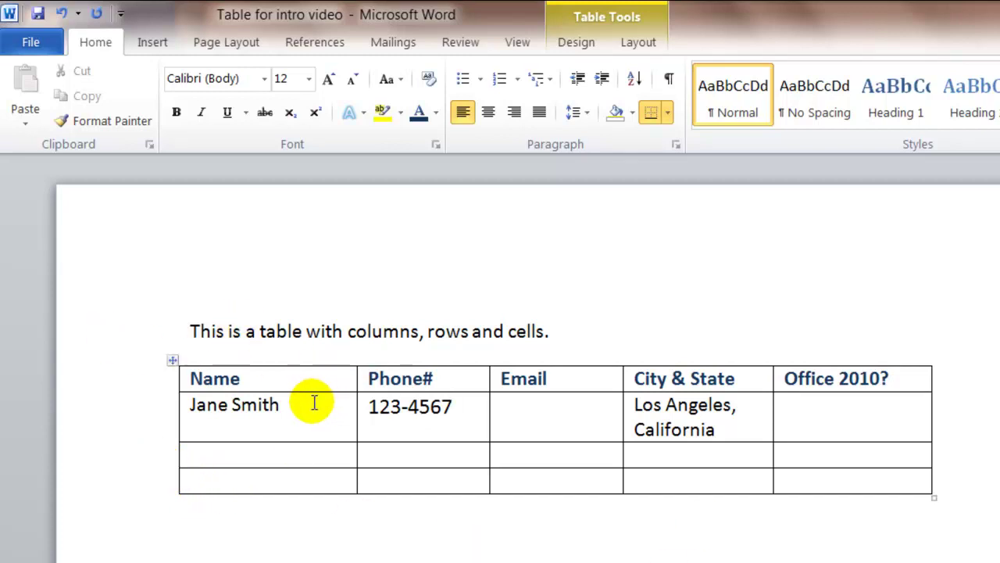
# Center-align the Phone# column so the header and phone number sit centered
pyautogui.click(431, 380)
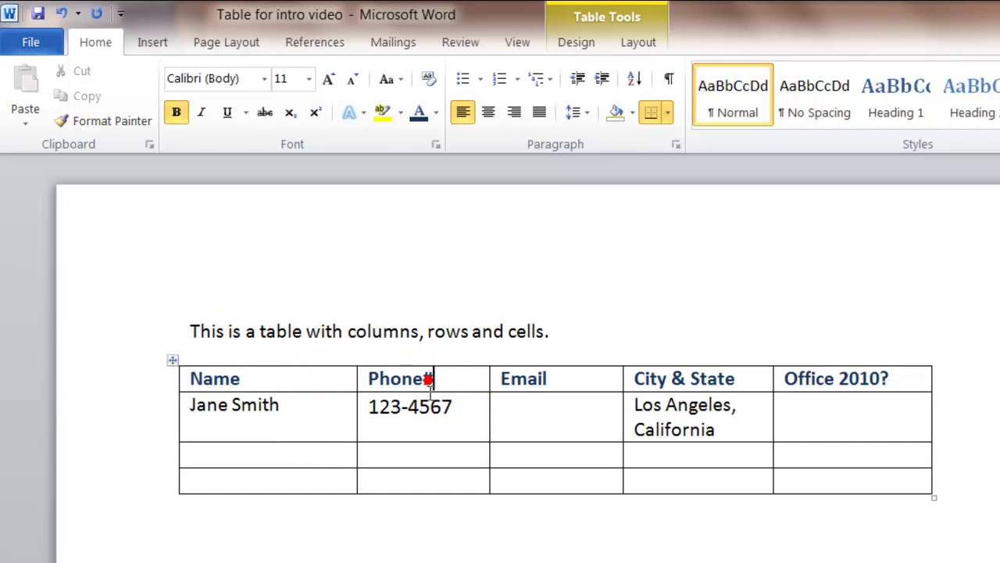
pyautogui.click(361, 381)
pyautogui.hotkey('shift', 'Down')
pyautogui.hotkey('shift', 'Down')
pyautogui.hotkey('shift', 'Down')
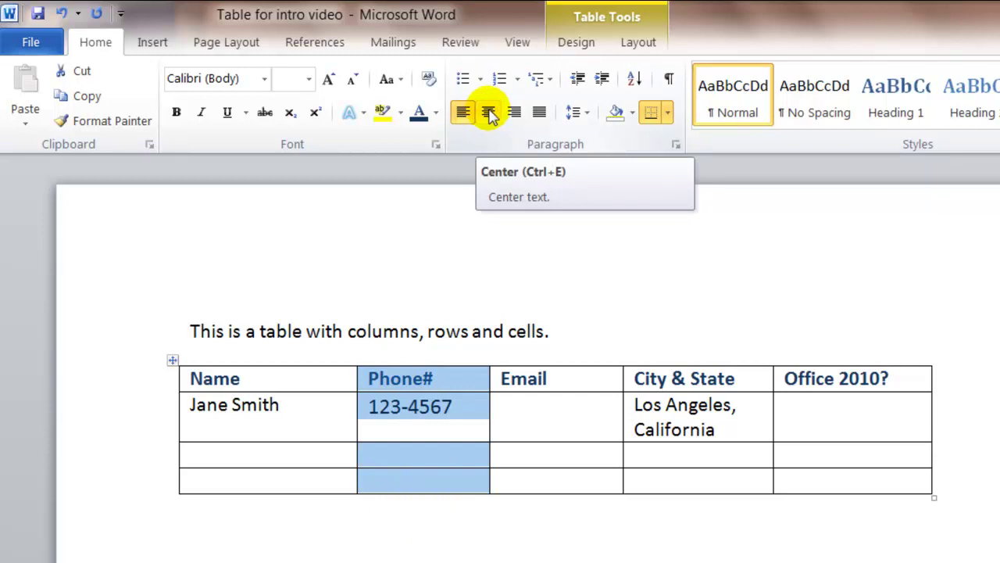
pyautogui.click(489, 113)
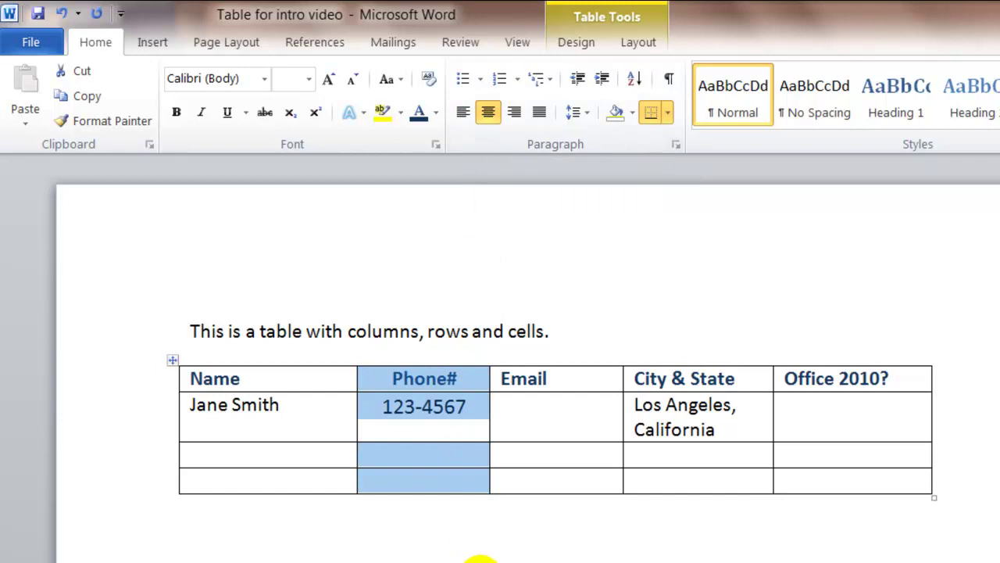
pyautogui.click(491, 560)
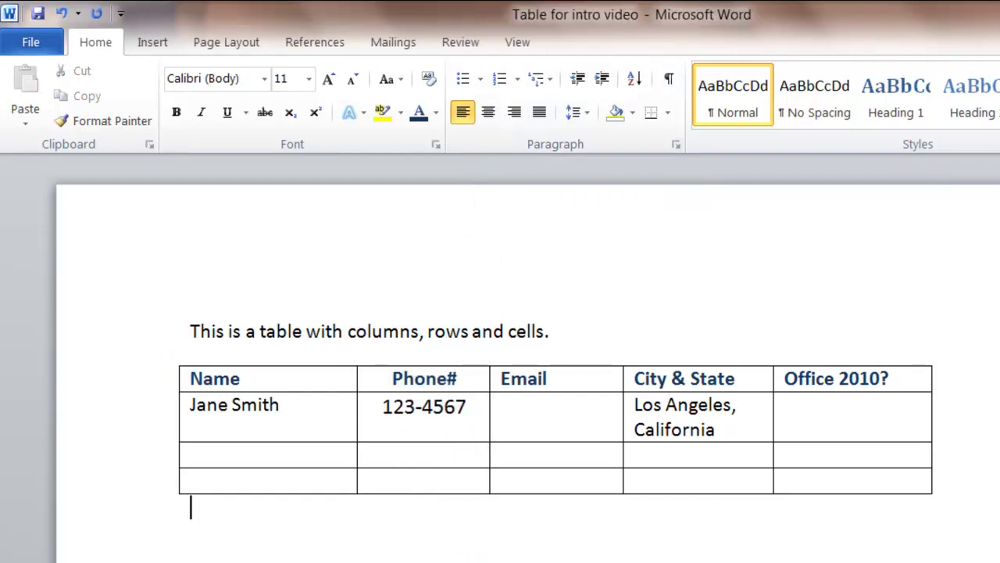
pyautogui.click(178, 382)
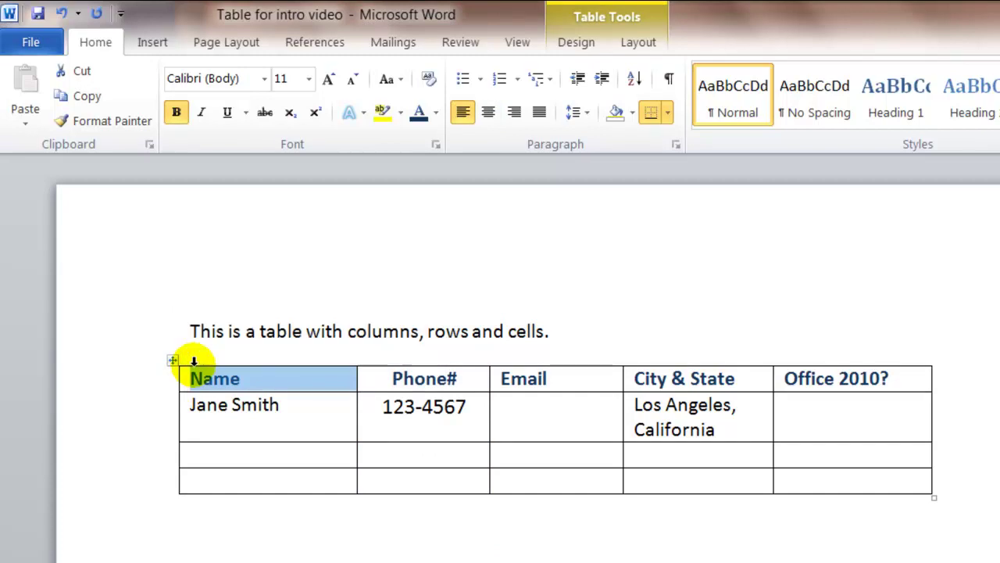
pyautogui.hotkey('shift', 'Down')
pyautogui.hotkey('shift', 'Down')
pyautogui.hotkey('shift', 'Down')
pyautogui.hotkey('shift', 'Right')
pyautogui.hotkey('shift', 'Right')
pyautogui.hotkey('shift', 'Right')
pyautogui.hotkey('shift', 'Right')
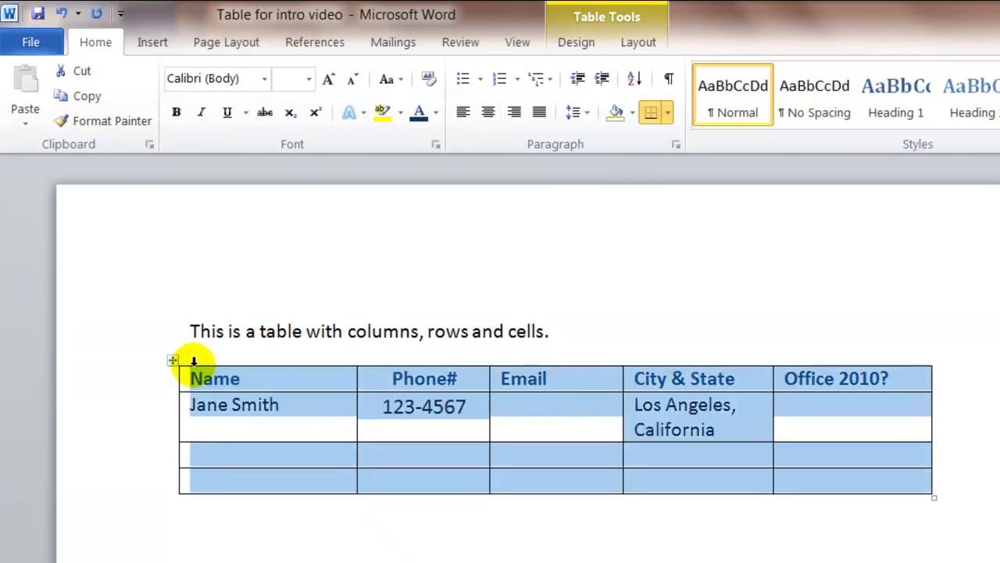
pyautogui.hotkey('shift', 'Right')
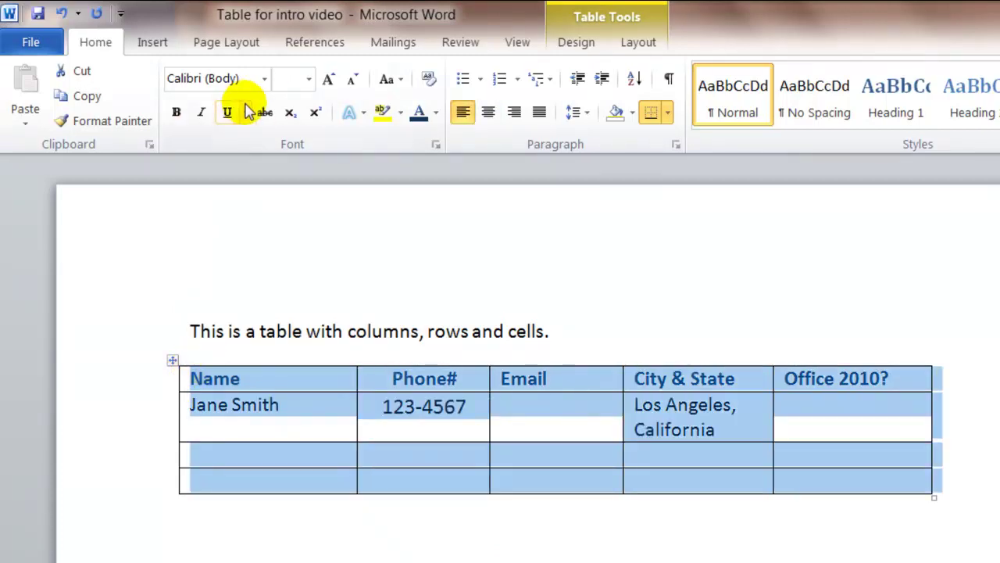
pyautogui.click(604, 80)
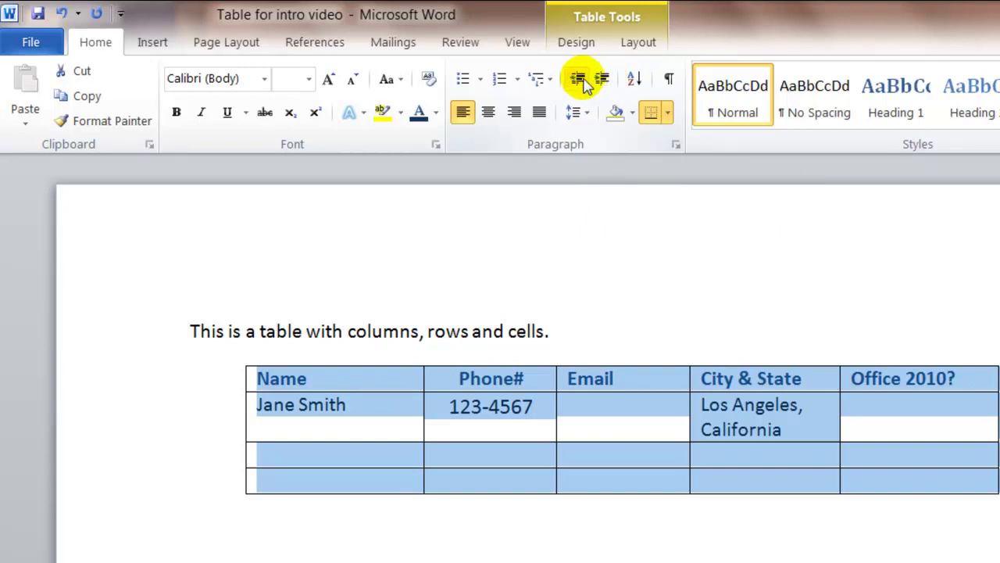
pyautogui.click(578, 79)
pyautogui.click(235, 547)
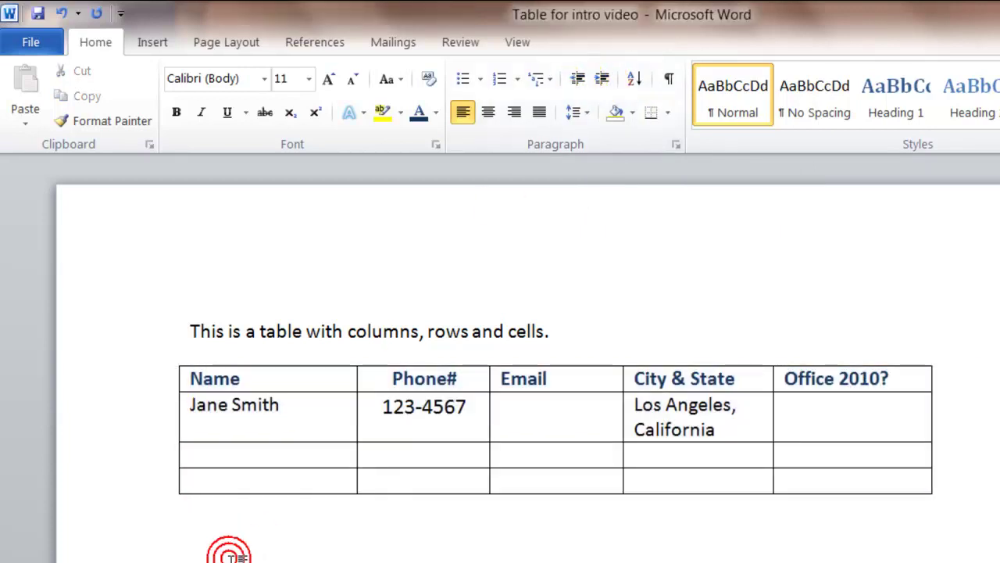